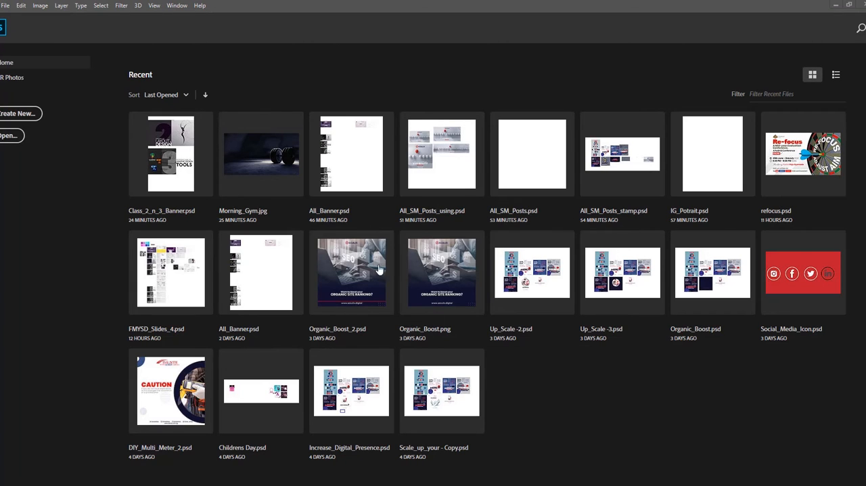
Step: Start setting up a new document and move the New Document dialog to the upper middle of the workspace
left_click(13, 115)
left_click(29, 118)
key("ctrl+n")
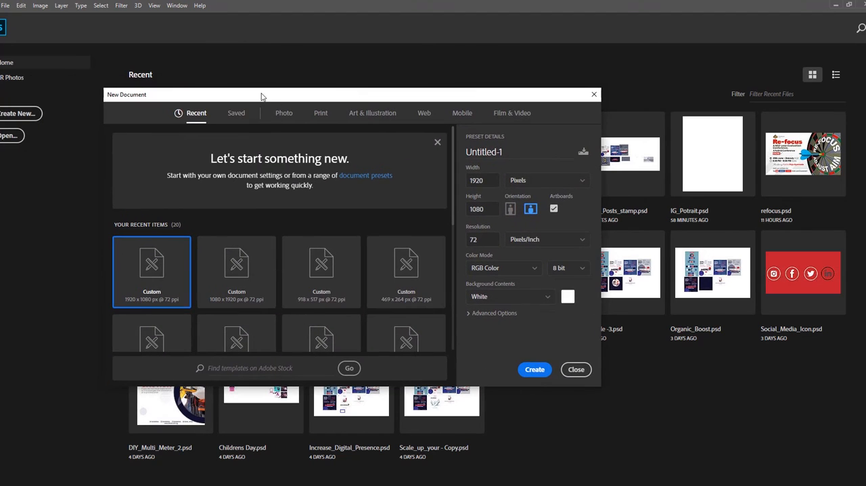
left_click_drag(249, 93, 305, 100)
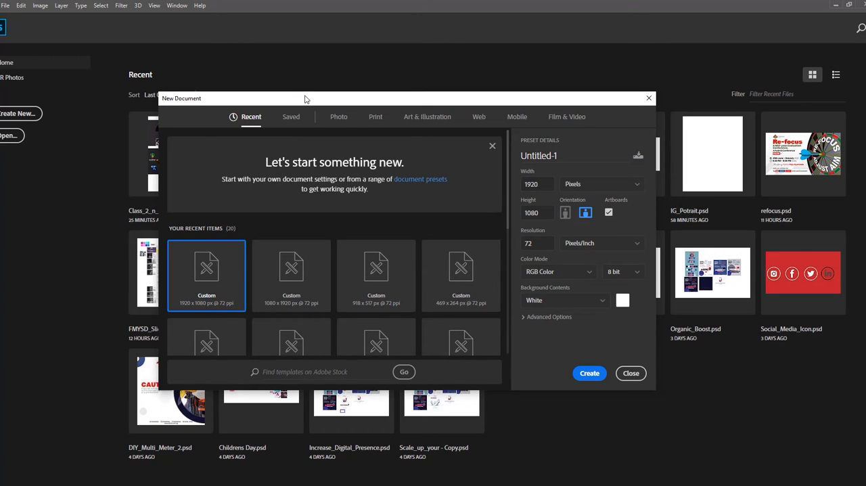
left_click_drag(305, 100, 306, 83)
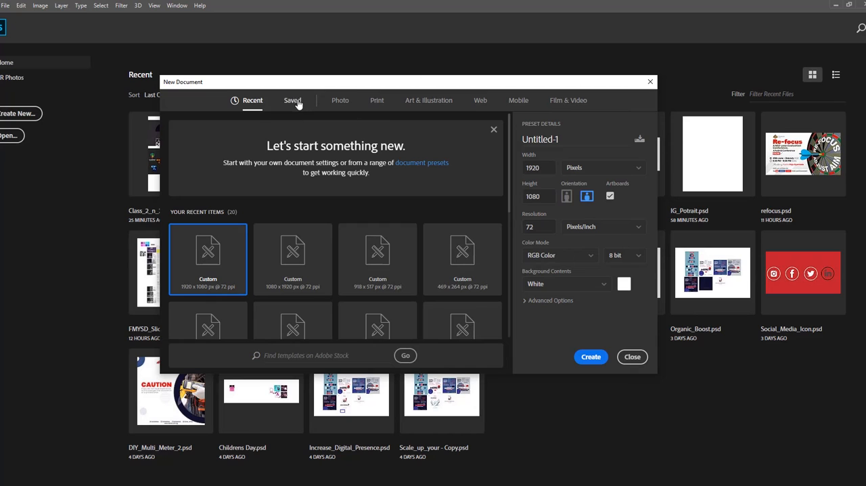
Step: Browse the Photo, Print and Saved document presets
left_click(341, 102)
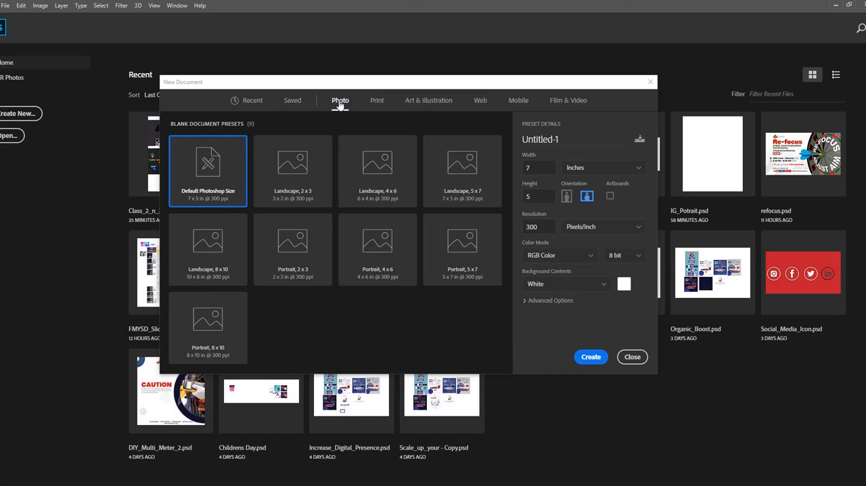
left_click(378, 103)
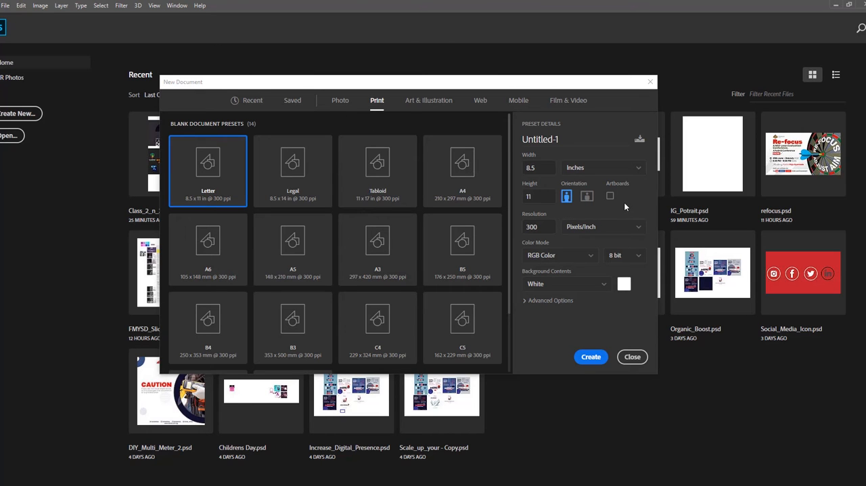
left_click(292, 102)
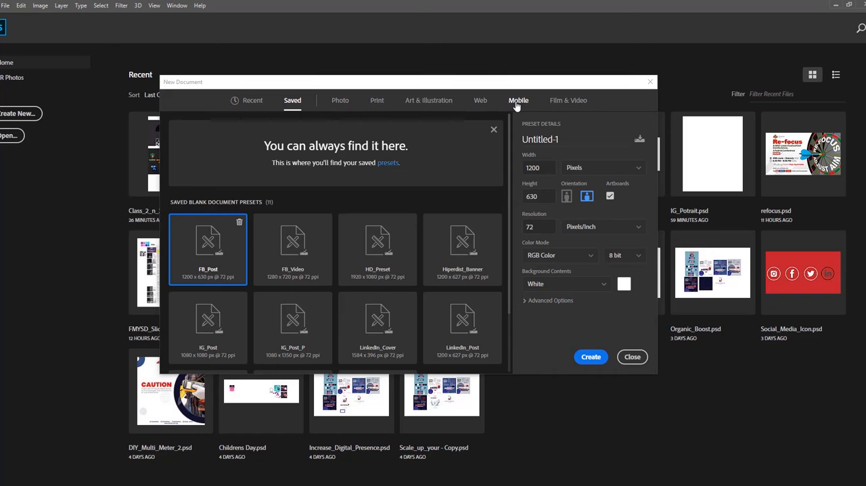
Step: Use the Film & Video HDTV 1080p preset in portrait orientation and set the height to 1080 pixels
left_click(562, 105)
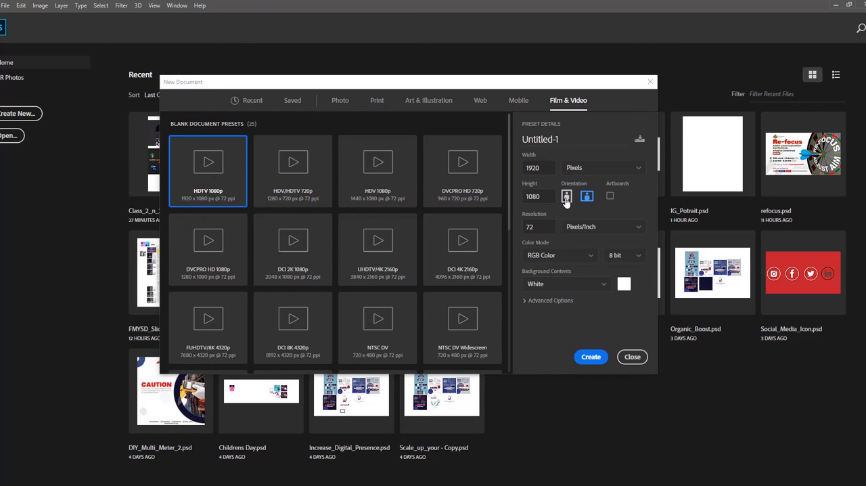
left_click(566, 197)
left_click(588, 198)
left_click(568, 196)
double_click(539, 196)
type("1800")
key("shift+Tab")
Step: Enable artboards for the new document and create it
left_click(610, 197)
left_click(611, 196)
left_click(611, 196)
left_click(590, 358)
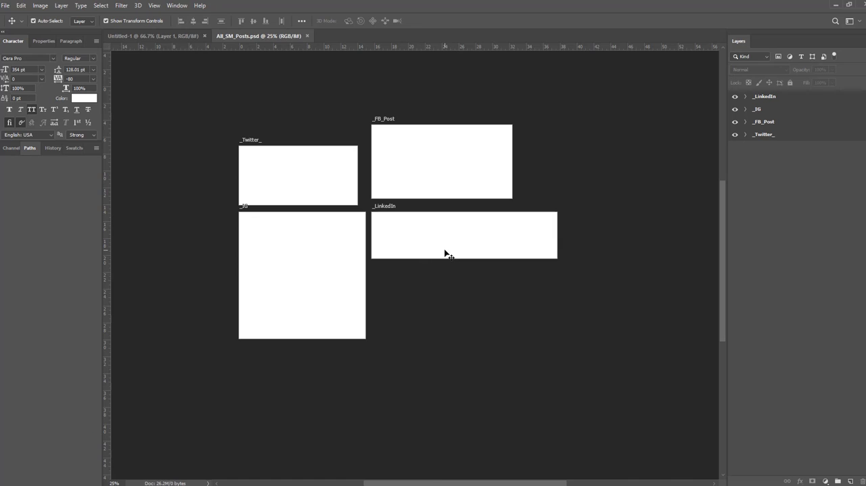
Step: Select the _Twitter_, _IG, _FB_Post and _LinkedIn artboards one at a time in All_SM_Posts.psd
left_click(283, 152)
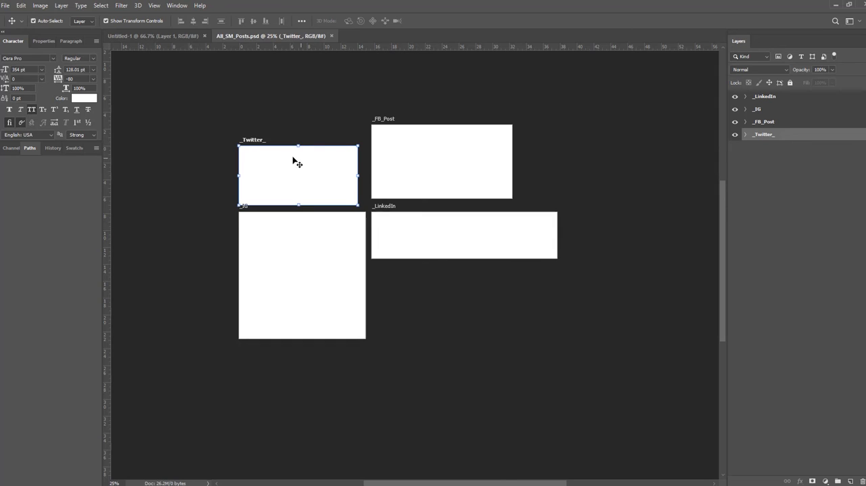
left_click(294, 290)
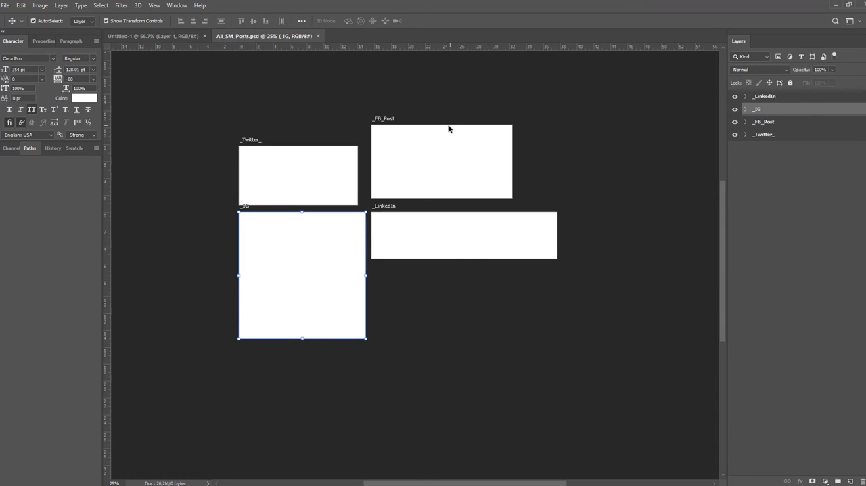
left_click(439, 150)
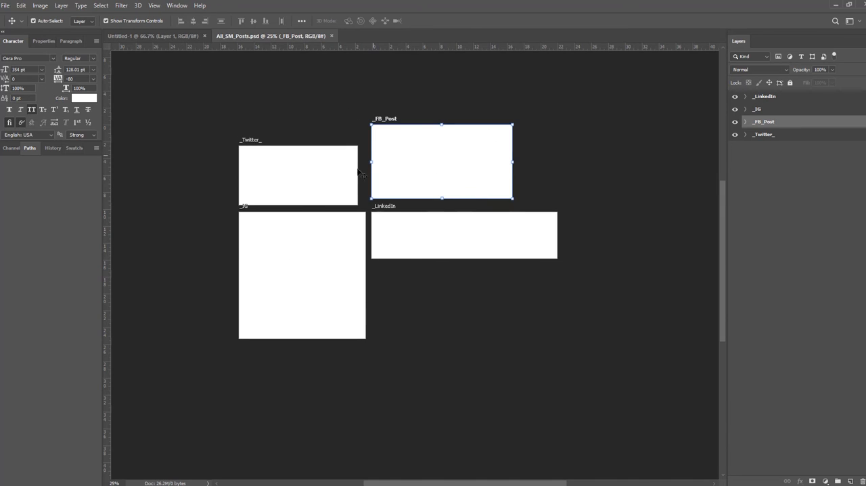
left_click(767, 98)
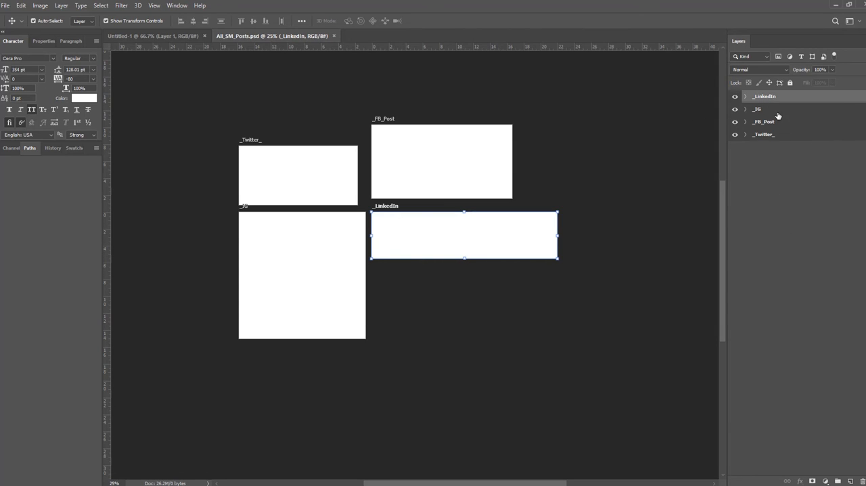
Step: Hide and show the _LinkedIn artboard twice
left_click(736, 98)
left_click(736, 97)
left_click(735, 97)
left_click(736, 97)
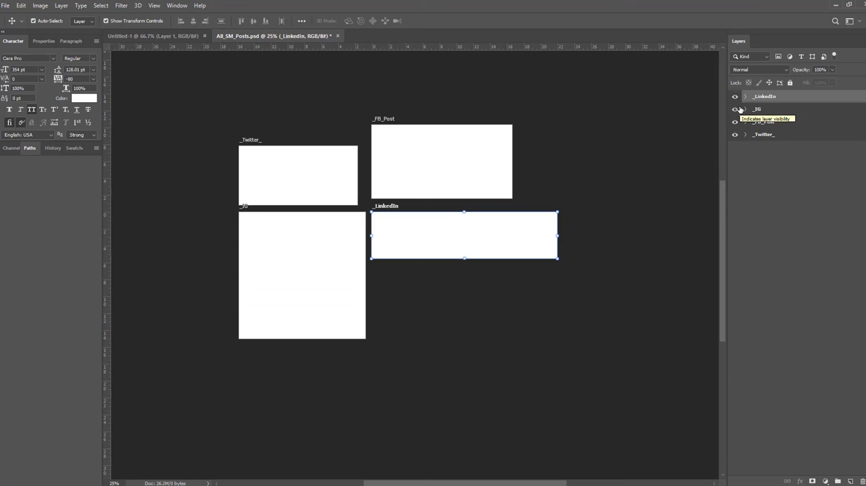
Step: Select the _IG, _FB_Post and _Twitter_ artboards one at a time in the layer list
left_click(767, 109)
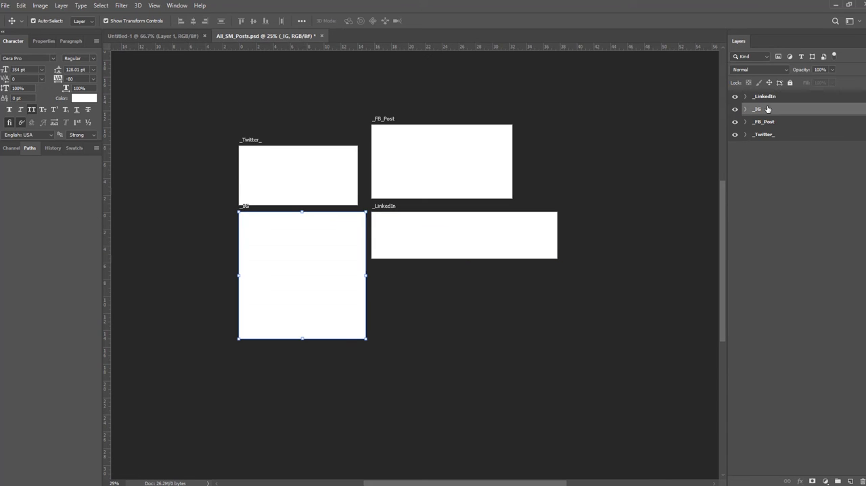
left_click(767, 124)
left_click(766, 135)
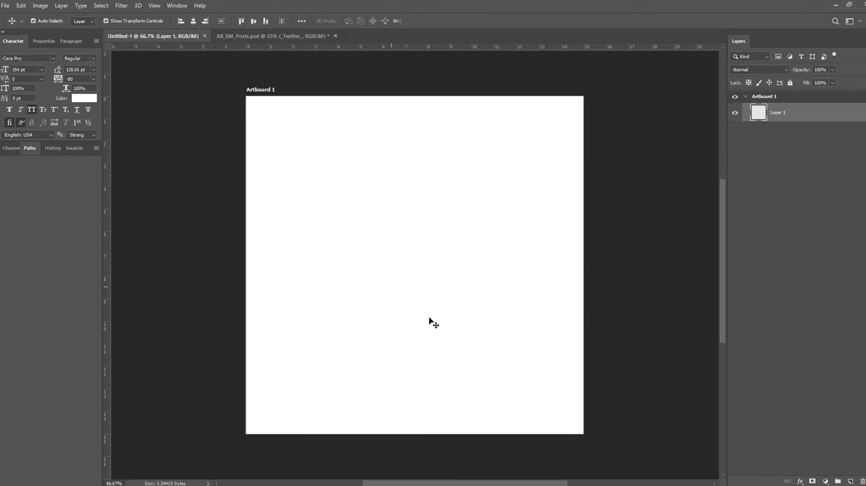
Step: Select Artboard 1 in the Untitled-1 document and switch to the Essentials (Default) workspace
left_click(395, 248)
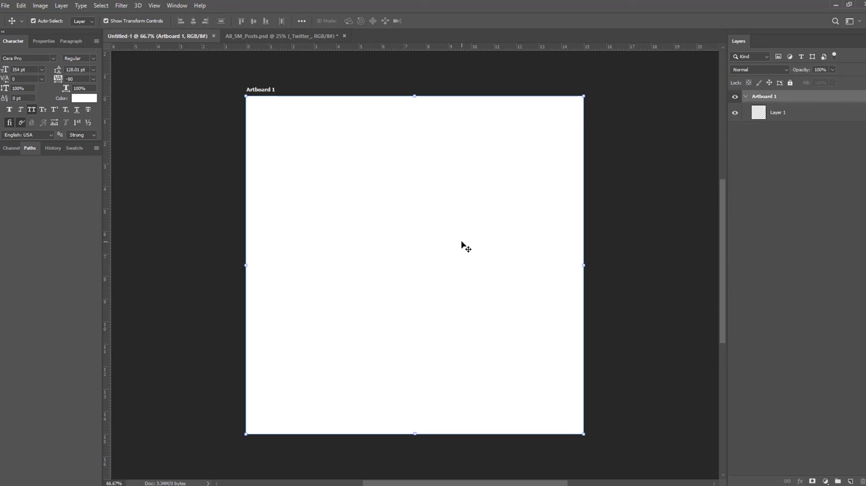
left_click(182, 8)
mouse_move(180, 26)
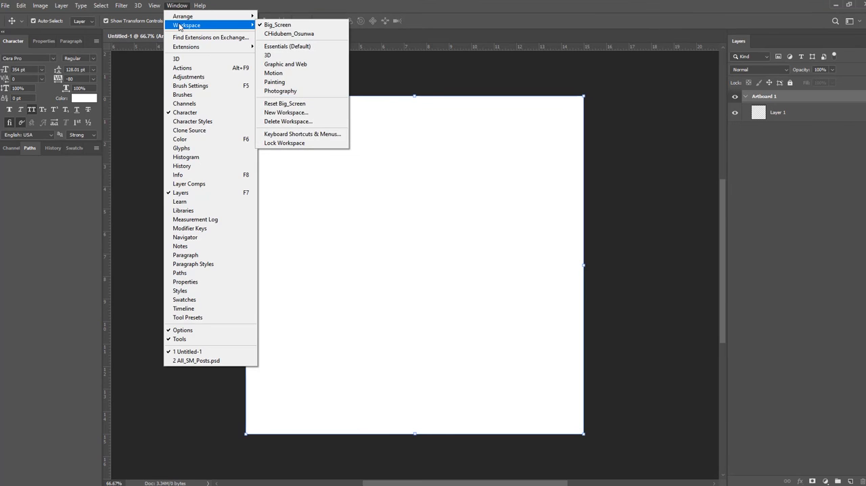
left_click(281, 48)
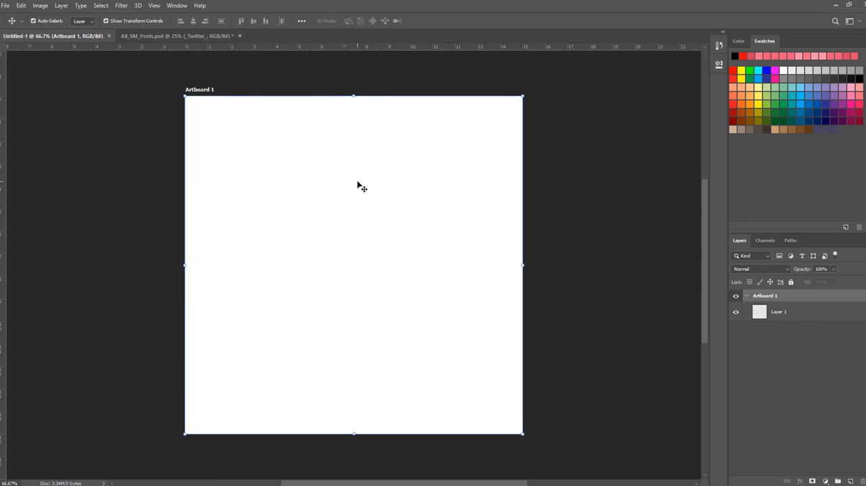
Step: Reset the Essentials workspace to its original layout
left_click(177, 5)
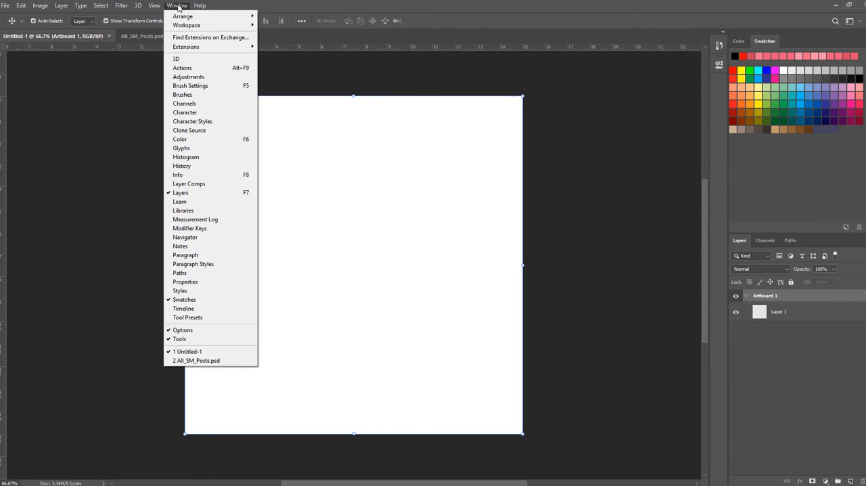
mouse_move(207, 25)
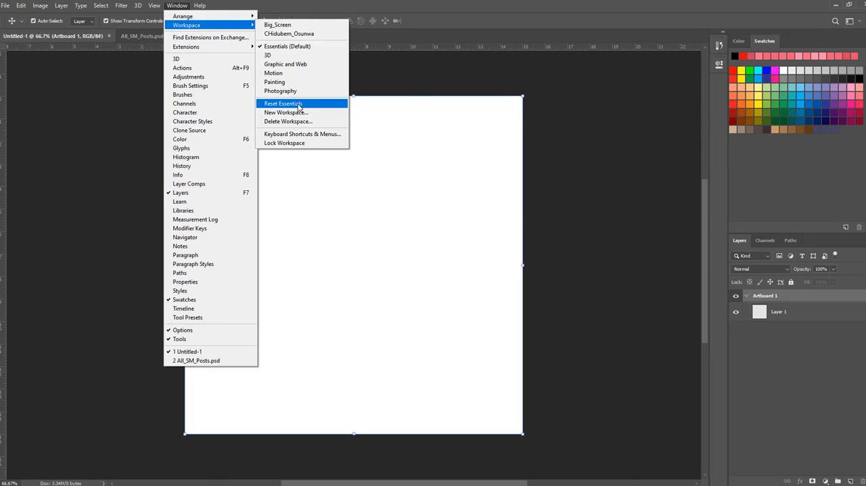
left_click(299, 104)
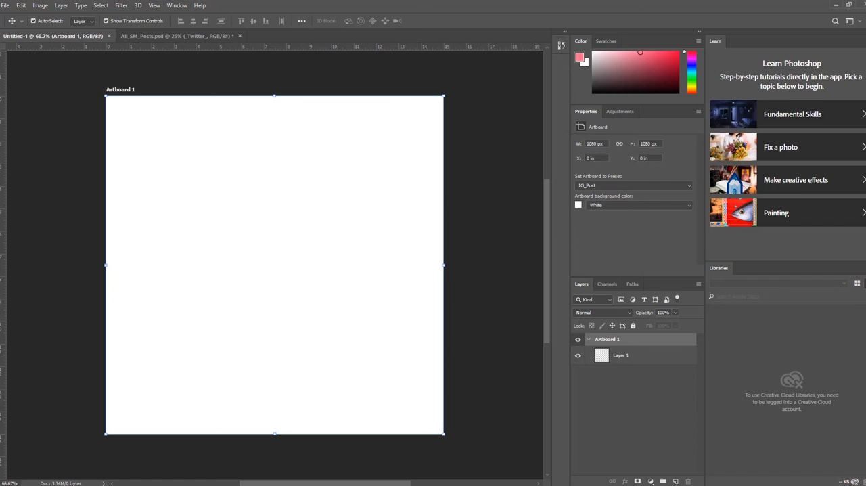
Step: Collapse the Learn and Libraries panels and narrow the column holding Color, Properties and Layers
left_click(864, 32)
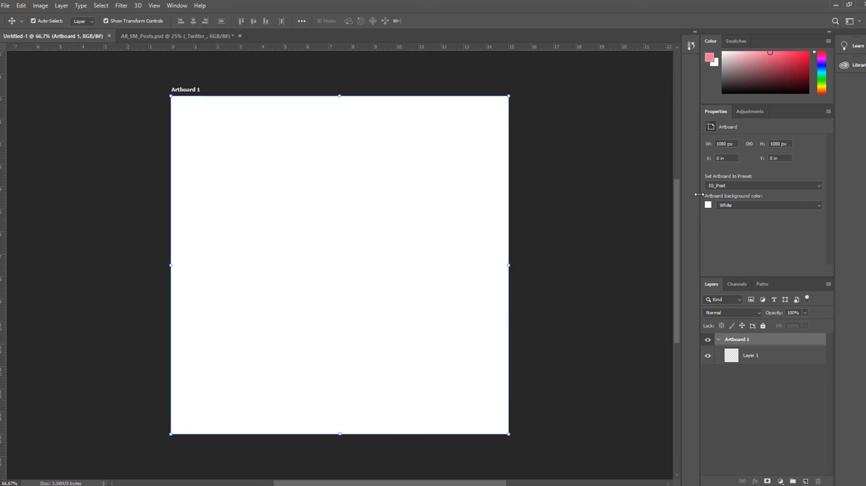
left_click_drag(697, 197, 719, 194)
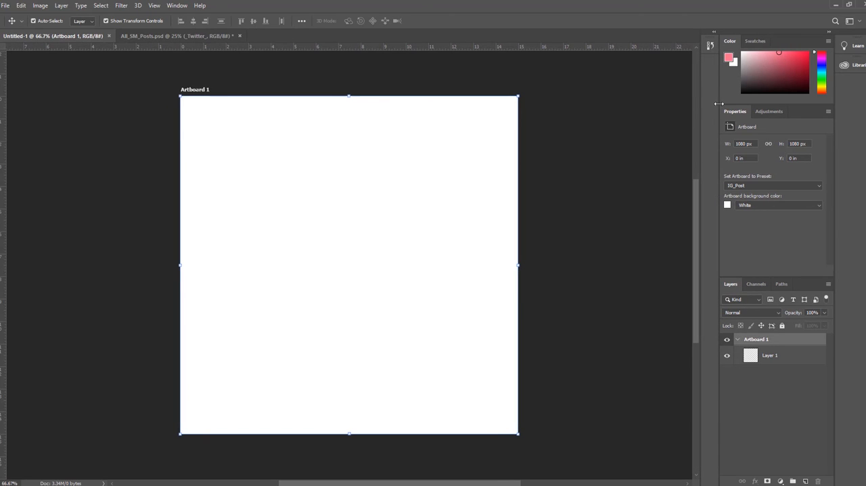
Step: Expand and collapse the History panel
left_click(714, 37)
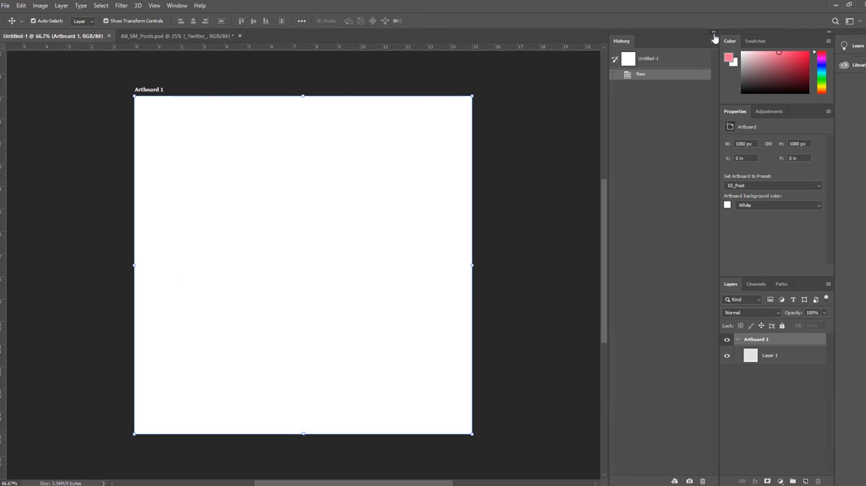
left_click(713, 33)
left_click(711, 33)
left_click(713, 32)
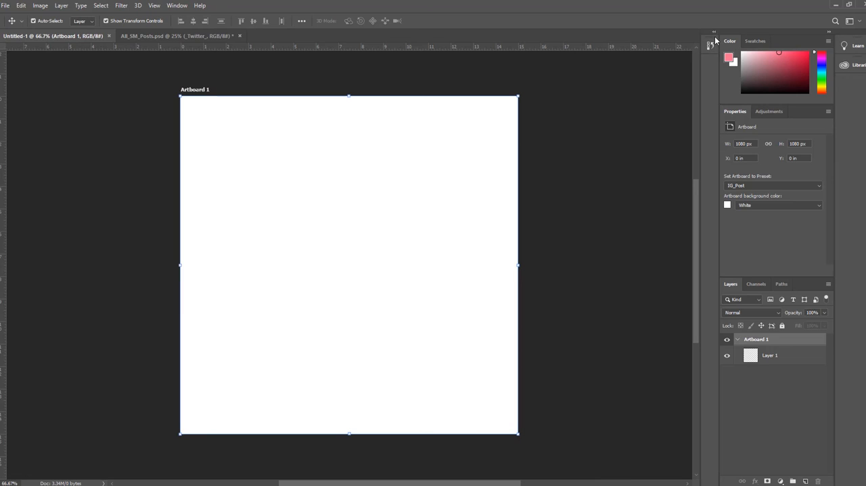
Step: Expand the History panel, try to delete its New state, and close the panel
left_click(713, 33)
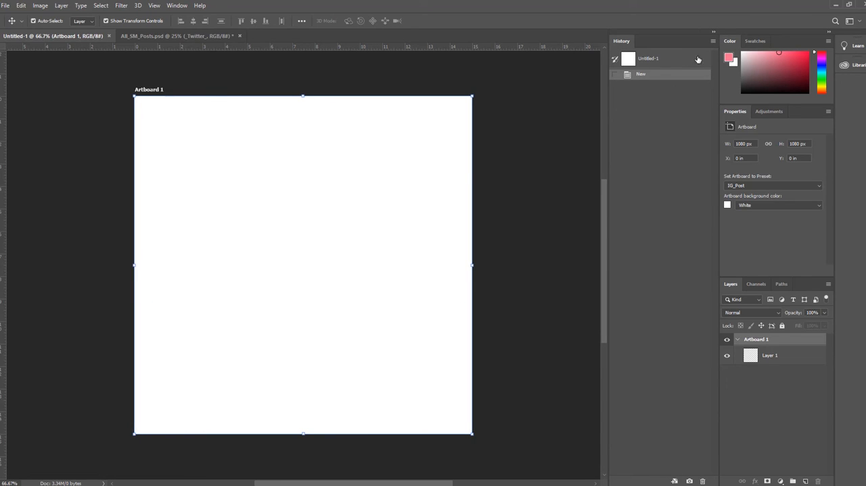
left_click(712, 42)
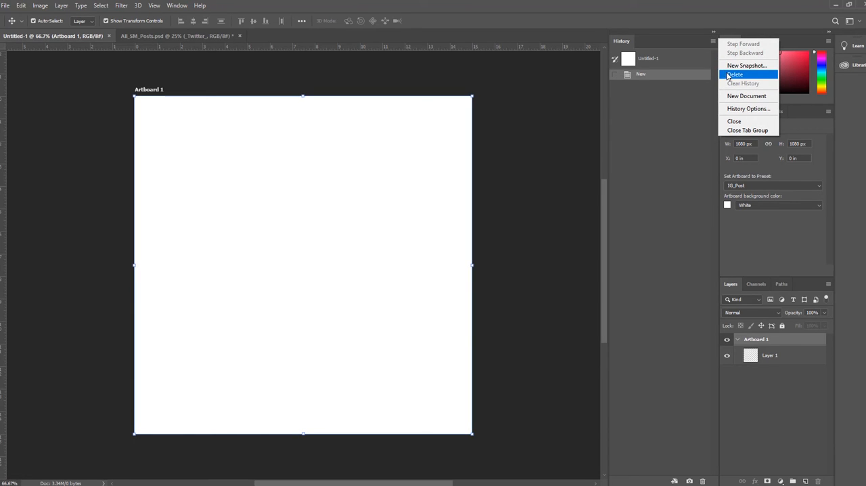
left_click(728, 75)
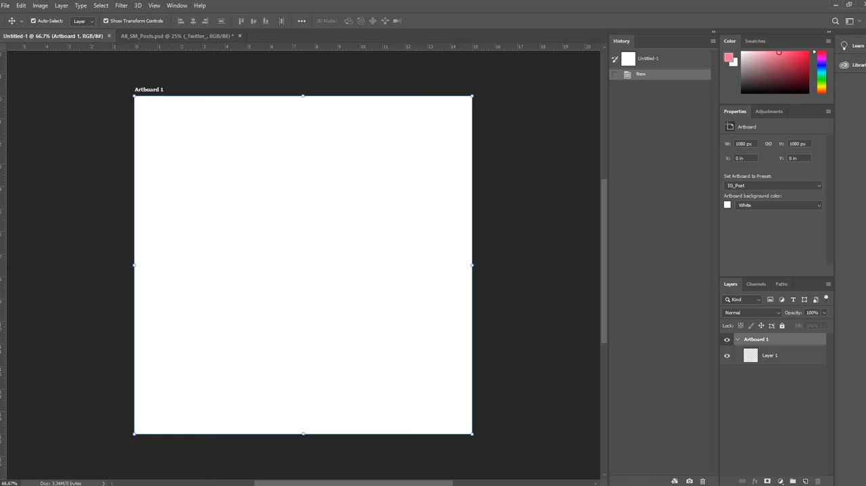
left_click(712, 41)
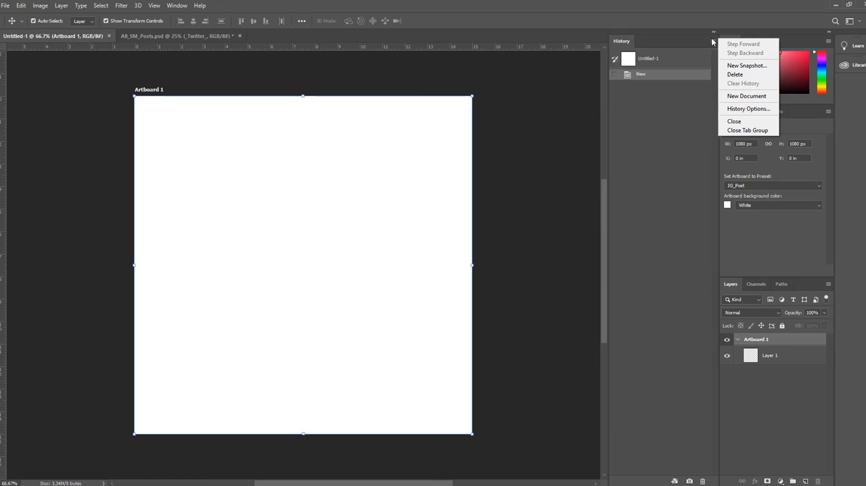
left_click(735, 121)
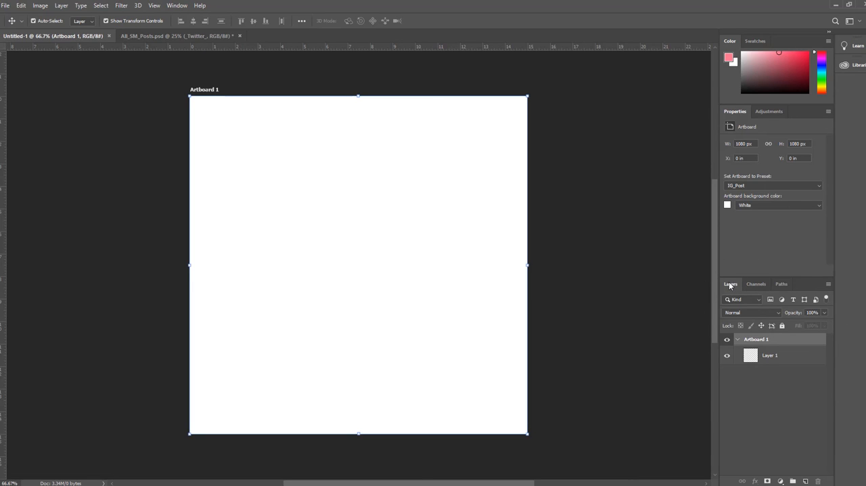
Step: View the Channels and Paths panels, return to Layers, and collapse and expand Artboard 1's contents
left_click(753, 284)
left_click(784, 286)
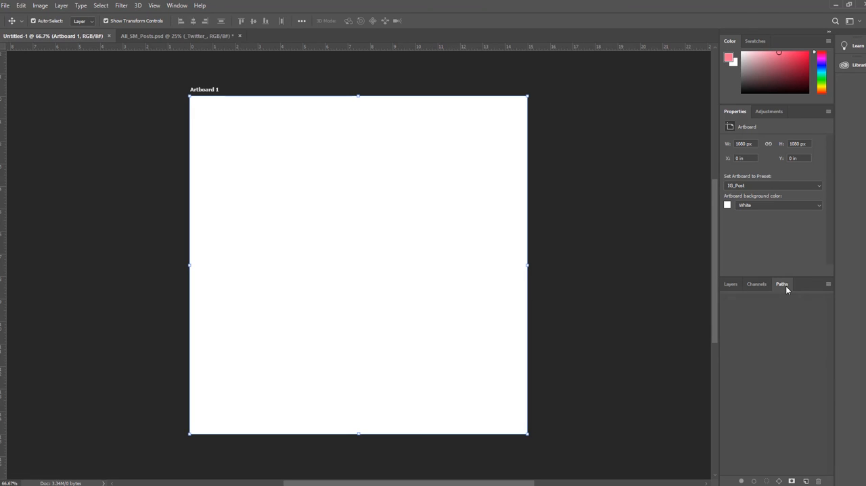
left_click(729, 286)
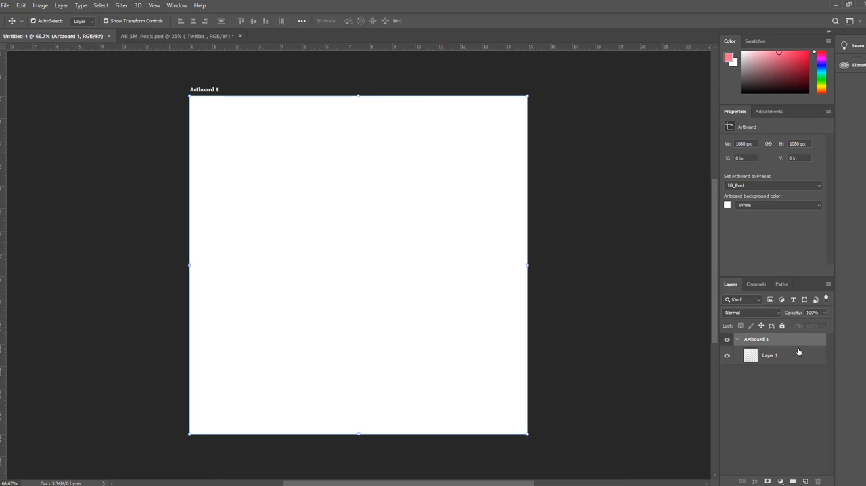
left_click(738, 340)
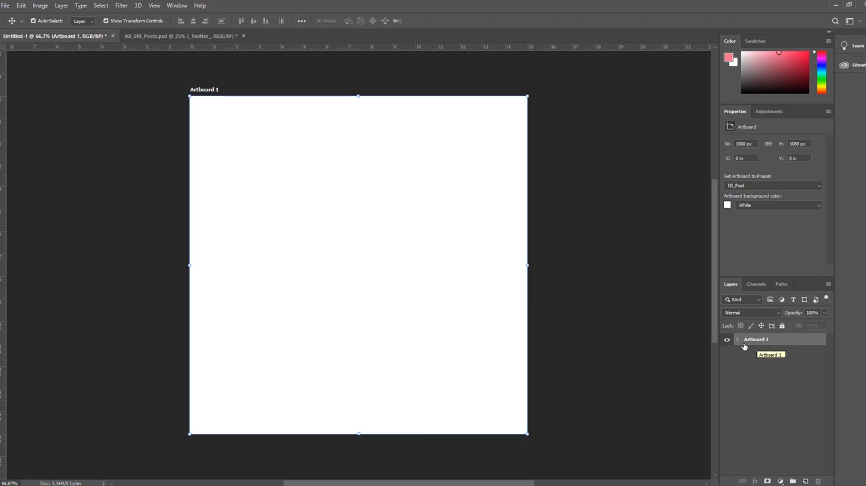
left_click(737, 340)
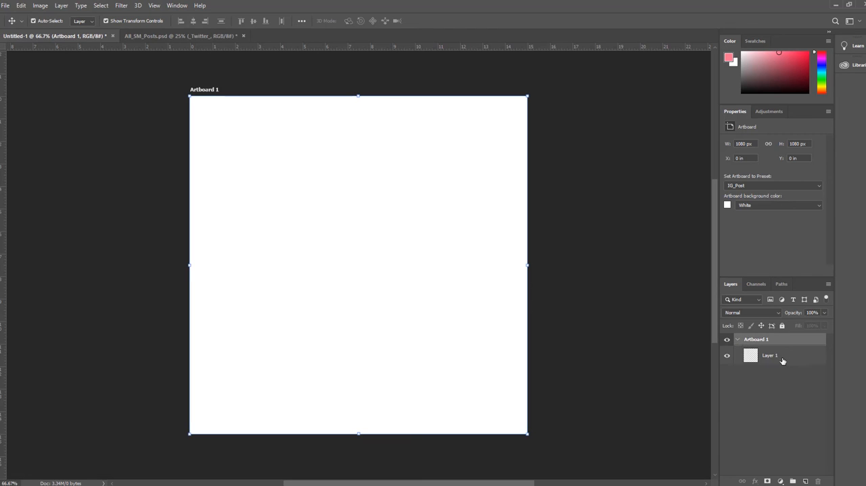
Step: Select Layer 1 and Artboard 1 in turn to compare their properties
left_click(783, 357)
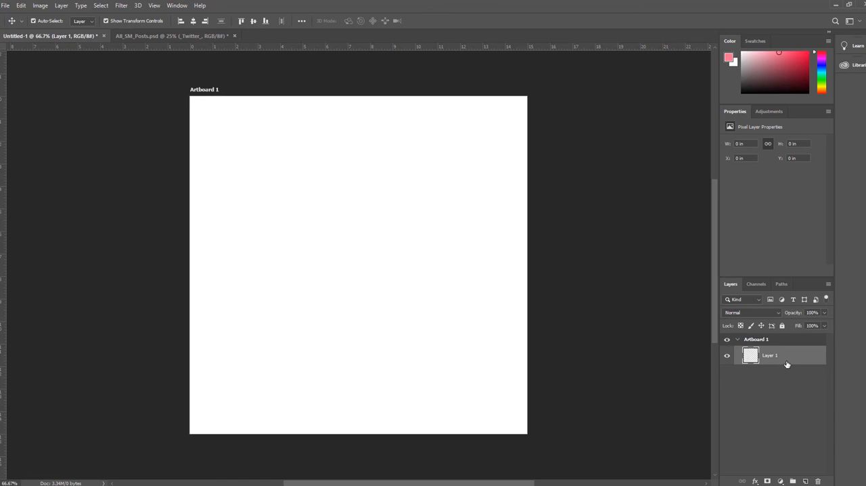
left_click(435, 263)
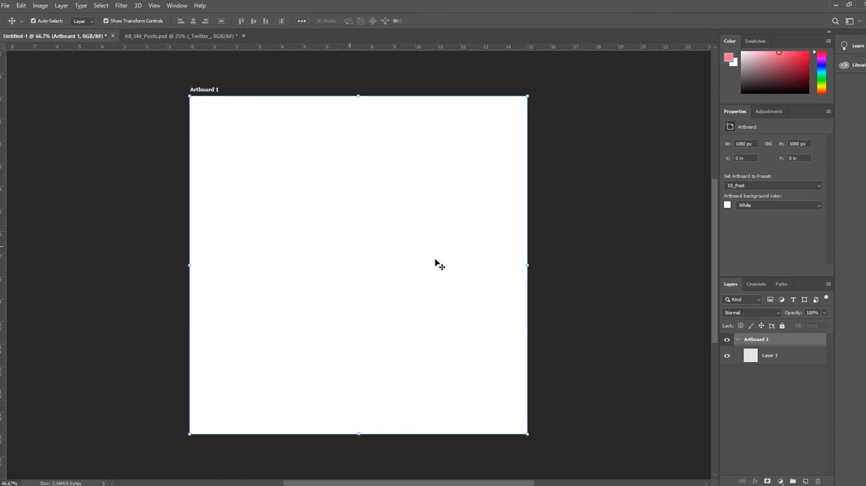
left_click(777, 359)
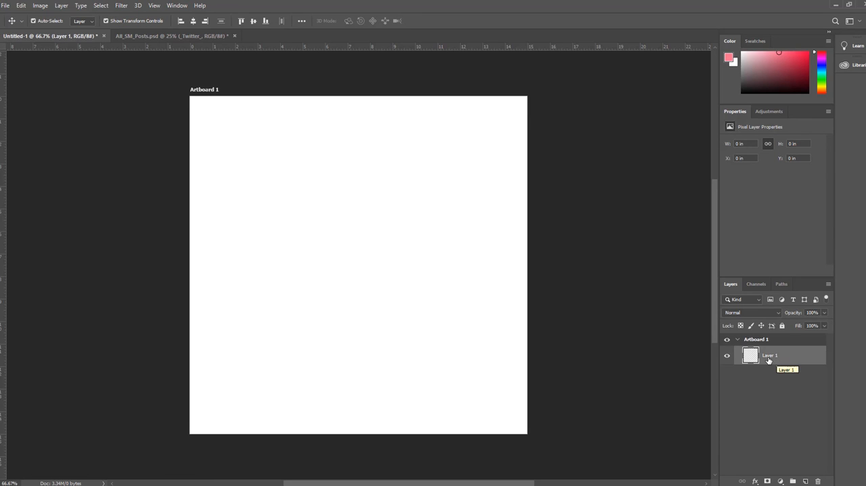
double_click(768, 356)
Step: Place the 2_Theory of Layout image from File Explorer's Images folder onto the artboard, at about Y 422 px
key("alt+Tab")
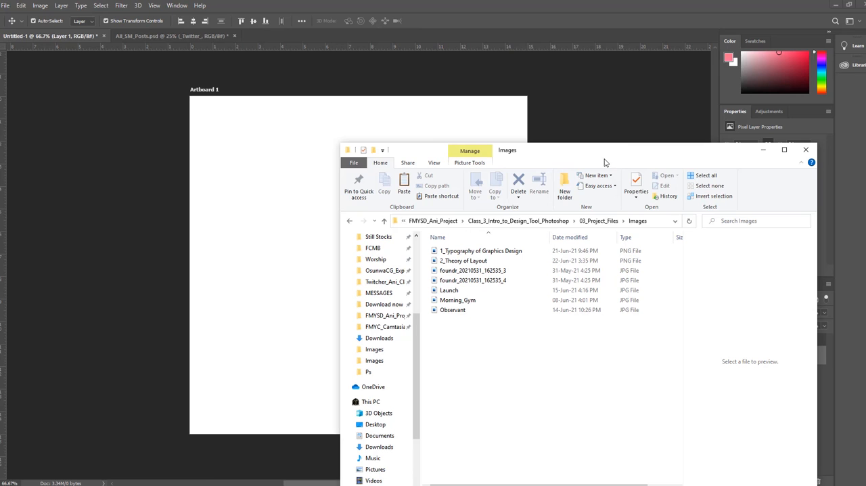
left_click_drag(546, 157, 686, 138)
left_click(604, 234)
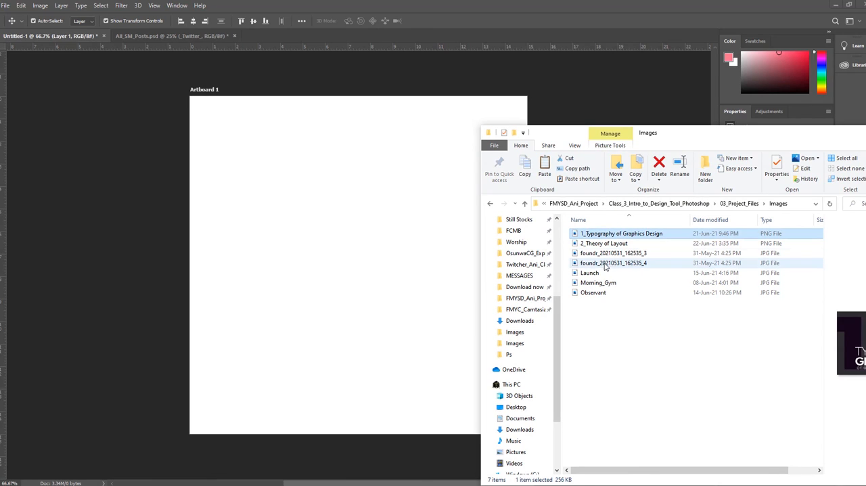
left_click(603, 273)
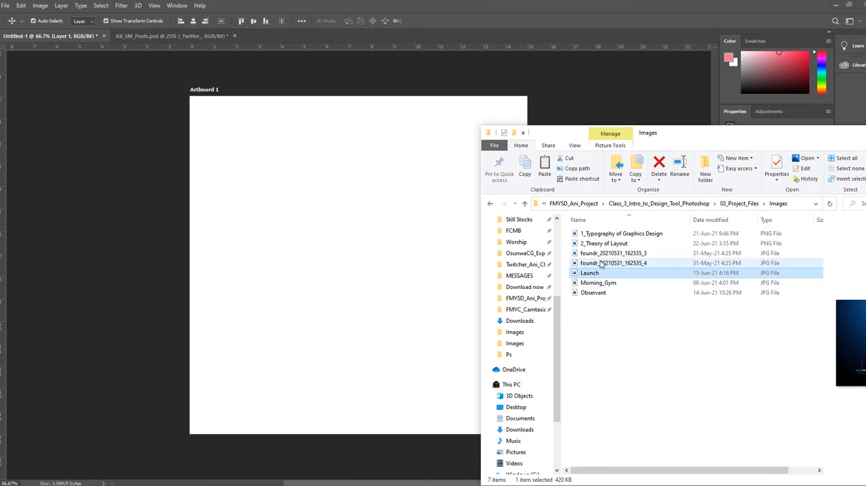
left_click(605, 234)
mouse_move(607, 244)
left_mouse_down()
mouse_move(599, 210)
mouse_move(301, 203)
mouse_move(599, 213)
mouse_move(618, 246)
left_mouse_up()
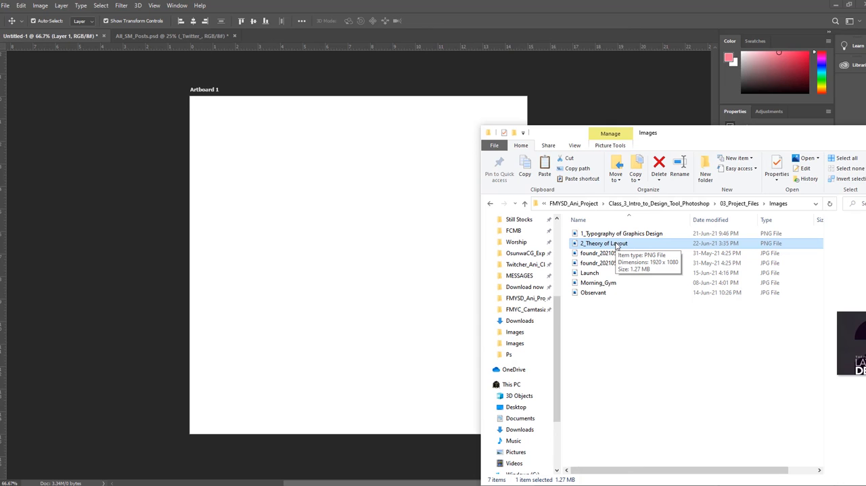
left_click_drag(617, 246, 378, 252)
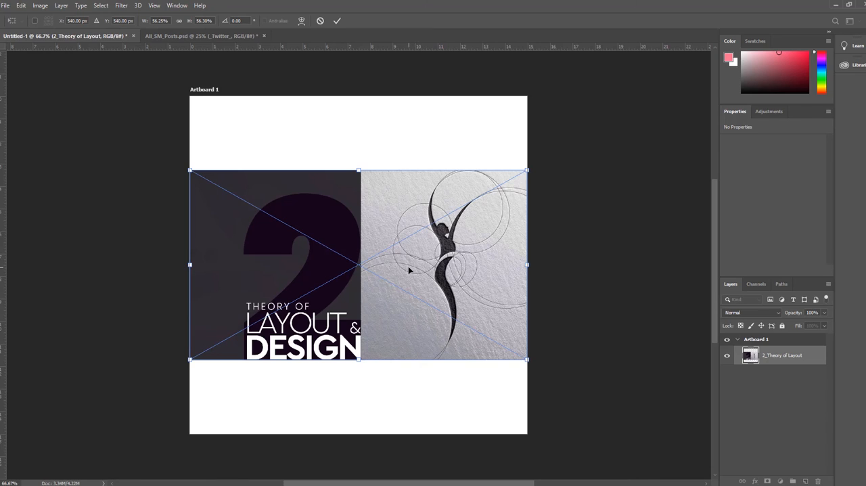
left_click_drag(408, 266, 407, 232)
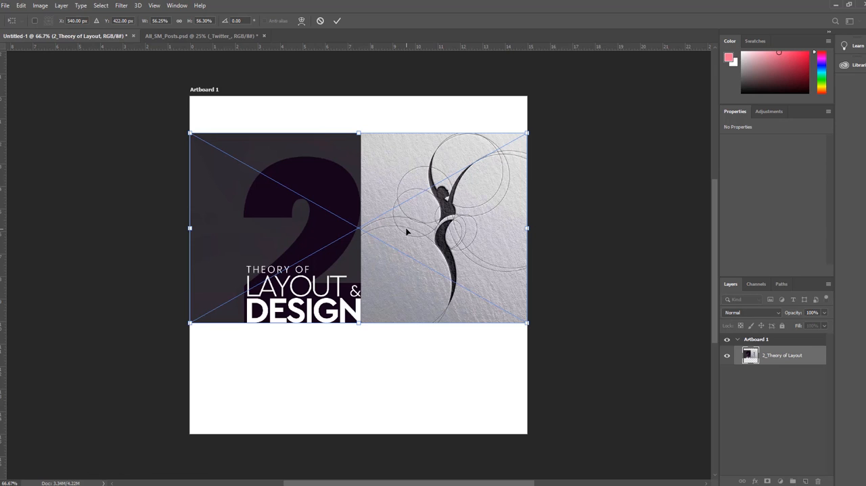
key("Return")
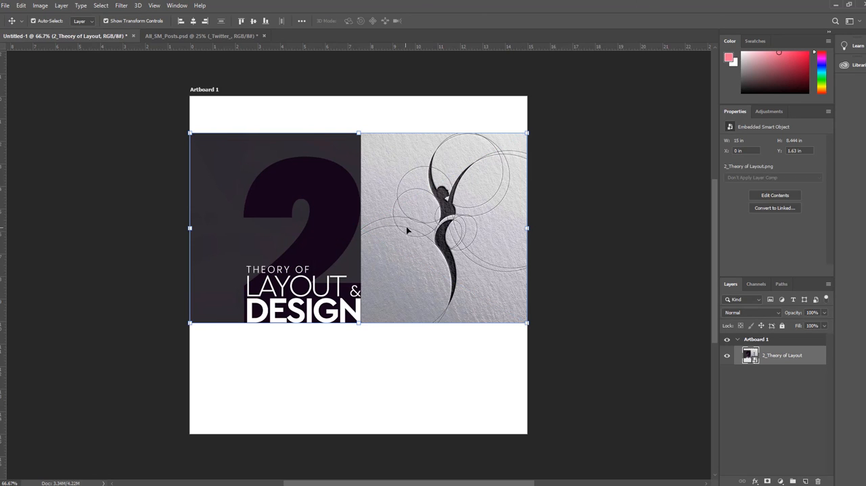
Step: Reposition the 2_Theory of Layout image vertically to about Y 1.79 in, and hide and show its layer
left_click_drag(404, 224, 411, 237)
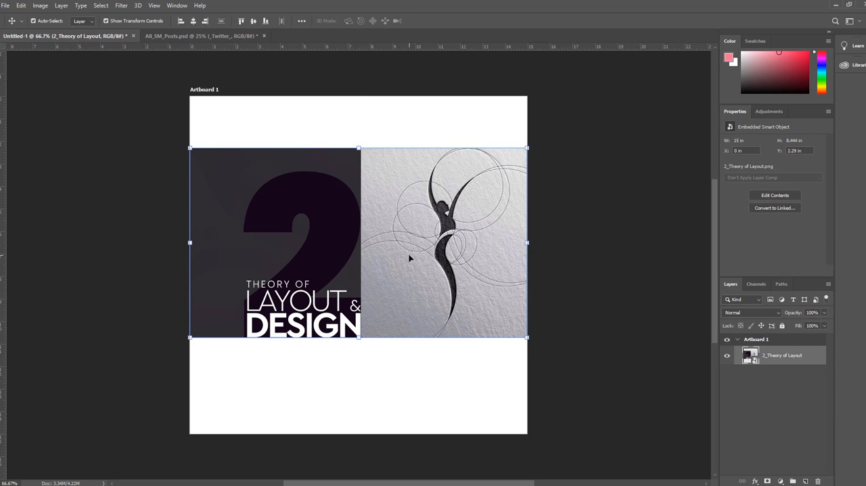
left_click_drag(409, 258, 411, 247)
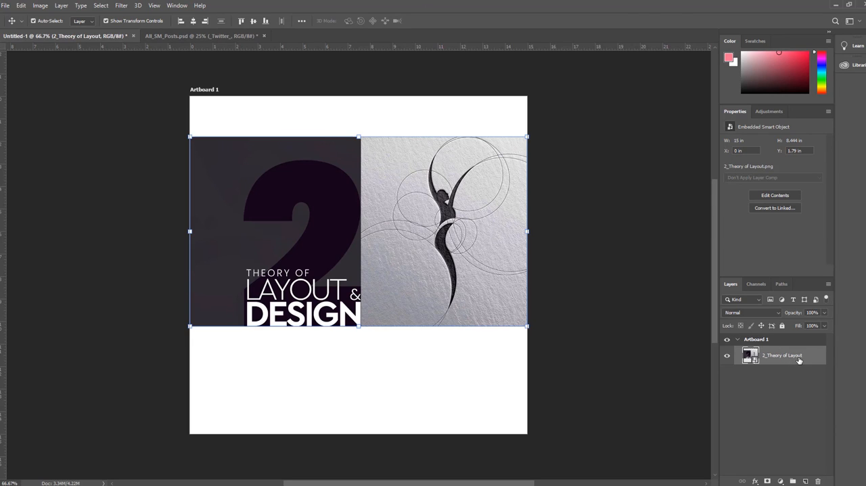
left_click(728, 356)
left_click(728, 356)
Step: Place the Observant image from File Explorer's Images folder onto the artboard and move it to about X 2.72 in, Y 6.01 in
mouse_move(521, 484)
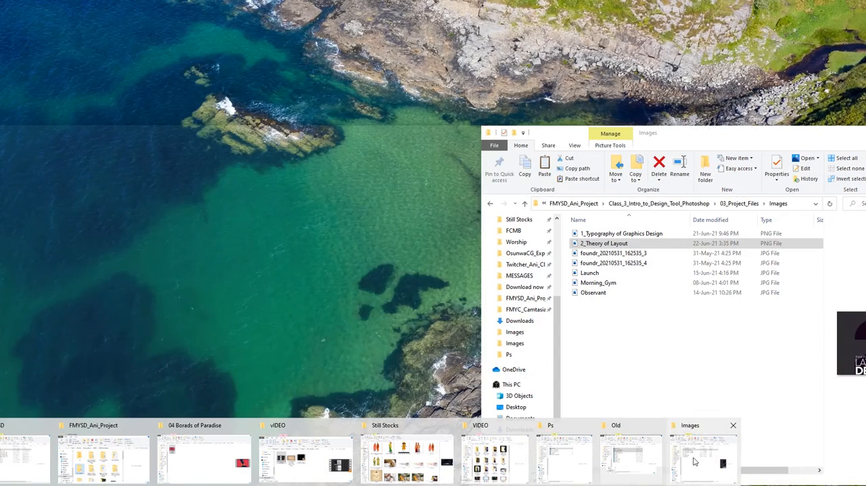
left_click(674, 462)
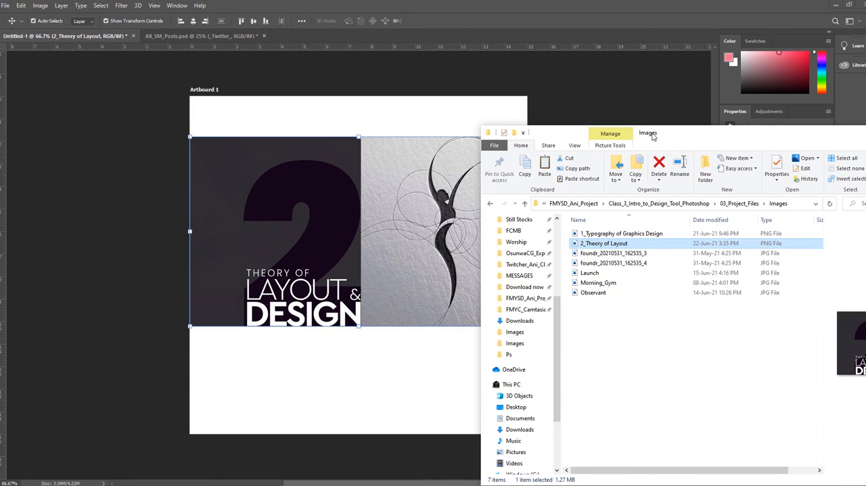
left_click_drag(652, 136, 661, 133)
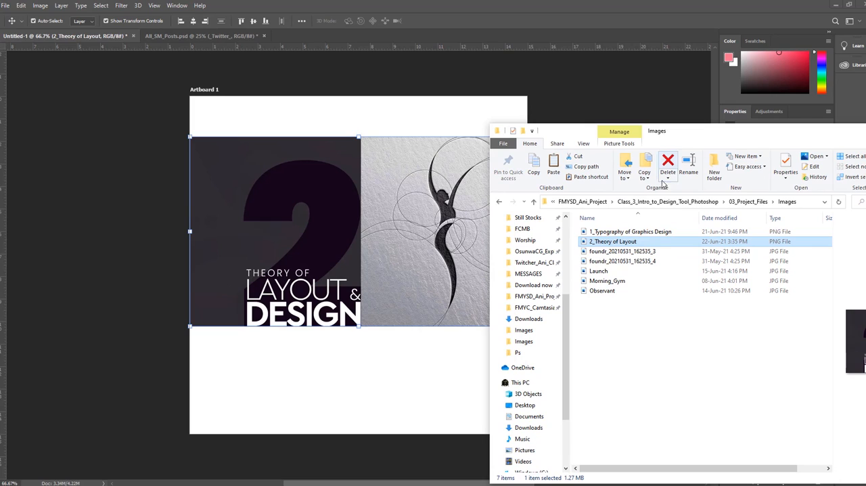
left_click(617, 272)
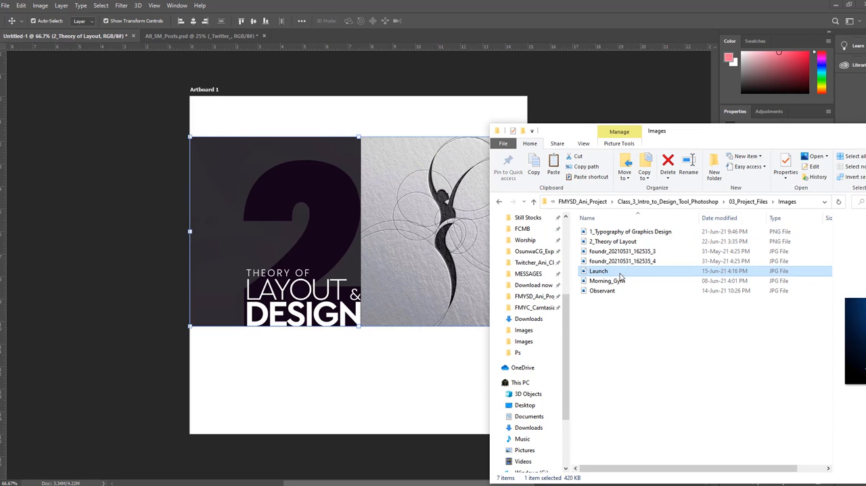
left_click(617, 282)
left_click(617, 291)
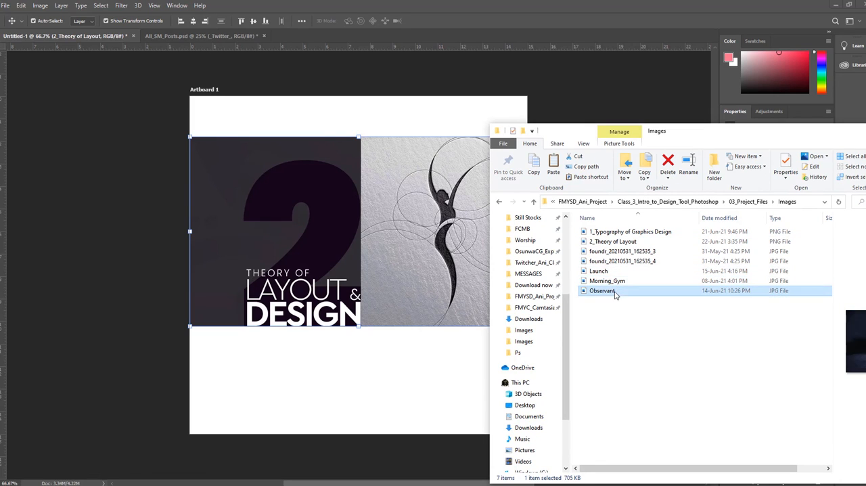
left_click(618, 274)
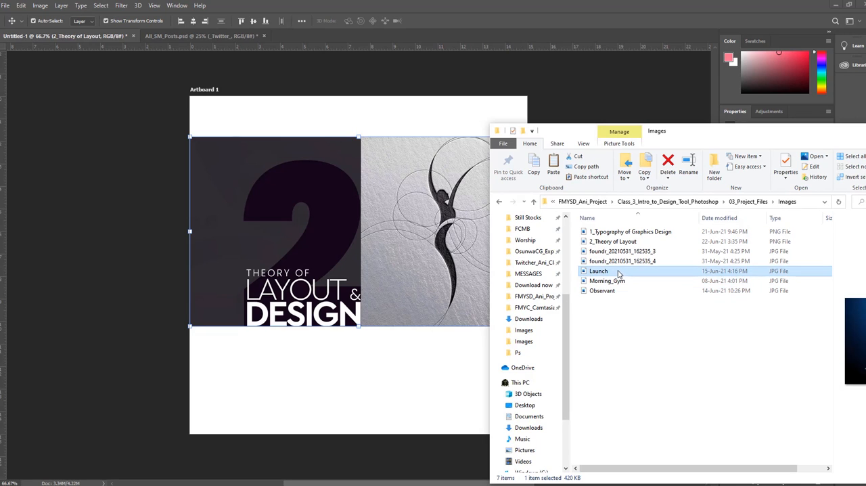
left_click(616, 293)
left_click_drag(616, 292, 372, 219)
key("Return")
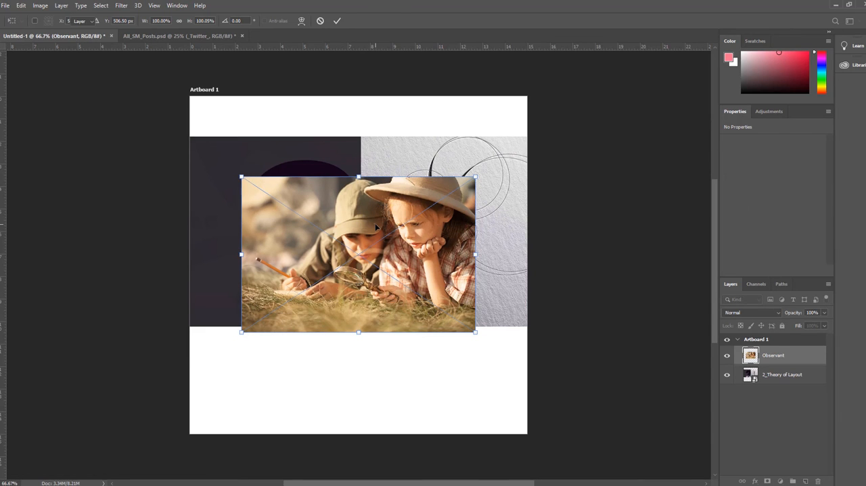
left_click_drag(374, 289, 386, 346)
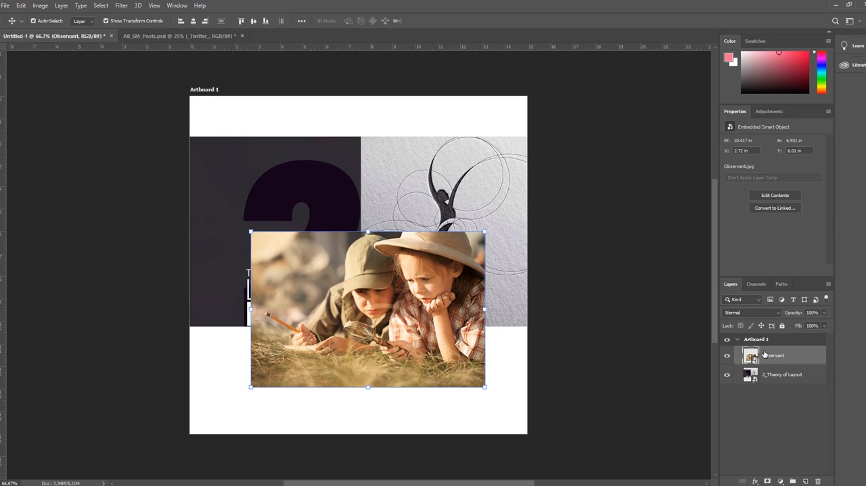
Step: Select each image layer in turn and lower the Observant layer's opacity to about 60%
left_click(790, 373)
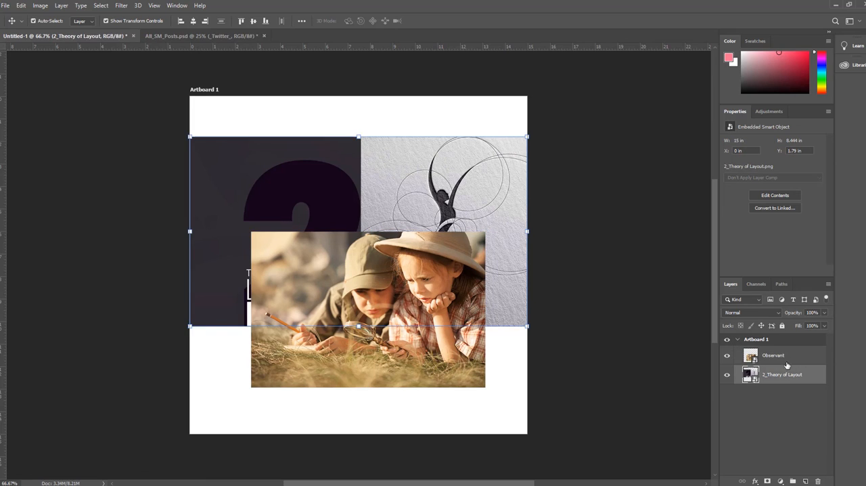
left_click(789, 355)
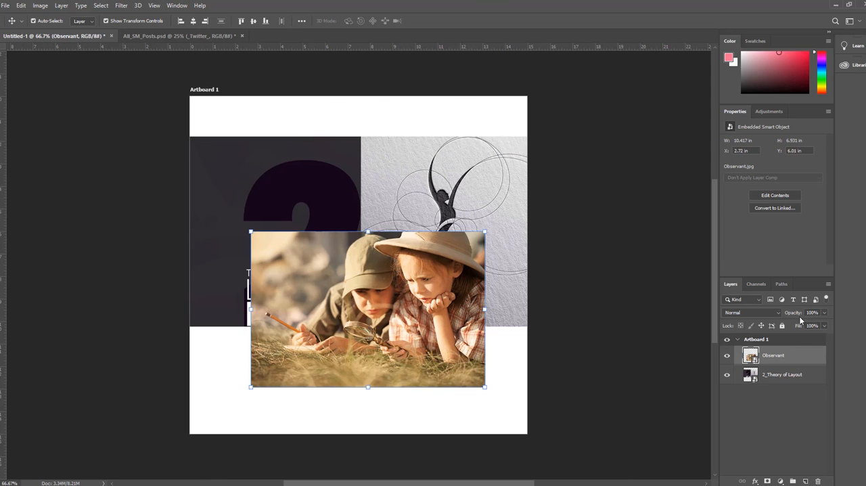
left_click_drag(794, 315, 783, 316)
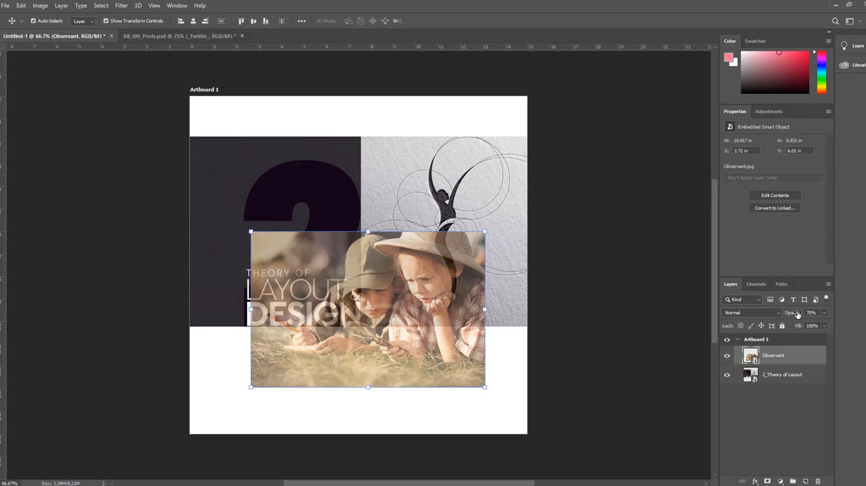
left_click_drag(797, 314, 792, 315)
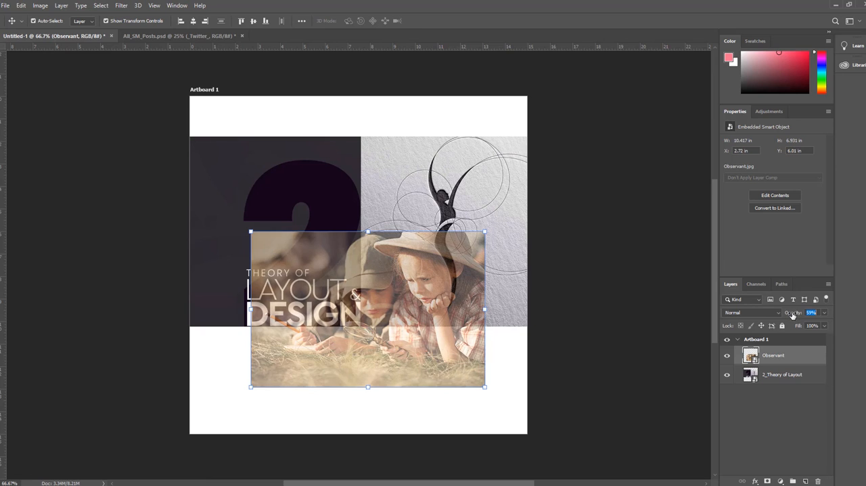
Step: Move the Observant image up to about X 2.62 in, Y 3.01 in, and set its opacity to 100%
left_click_drag(398, 301, 407, 228)
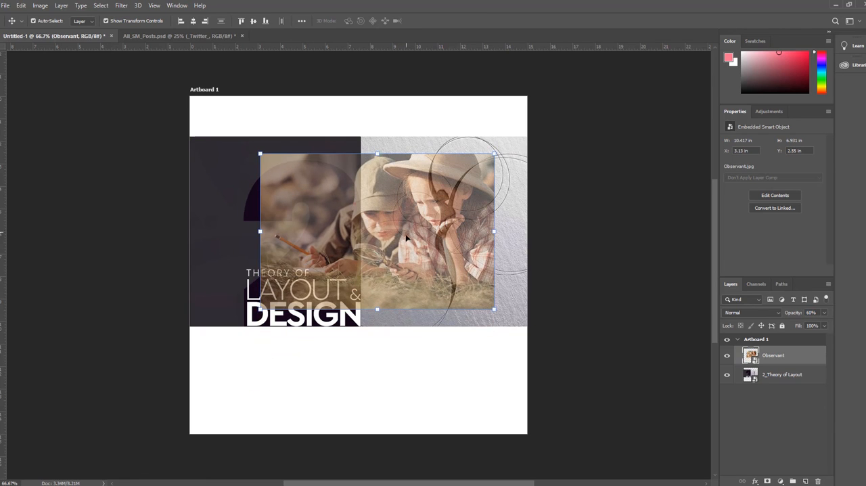
left_click_drag(789, 317, 801, 316)
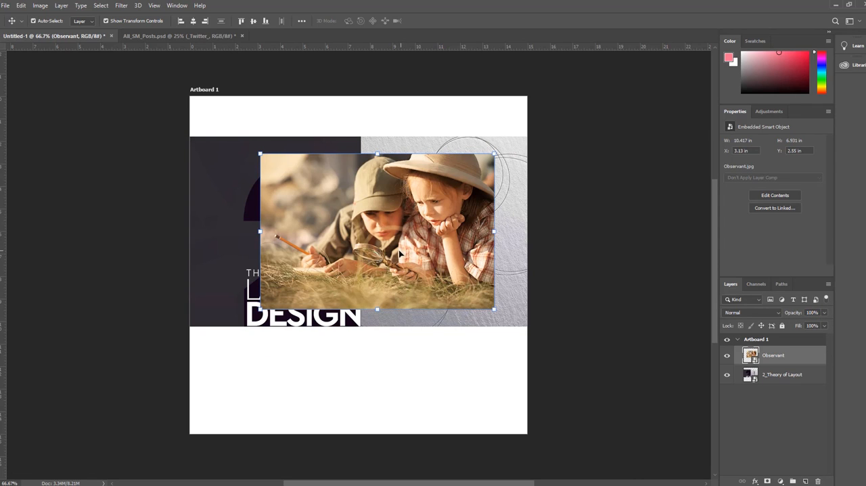
mouse_move(389, 231)
left_mouse_down()
mouse_move(375, 291)
mouse_move(375, 225)
mouse_move(376, 258)
mouse_move(378, 240)
left_mouse_up()
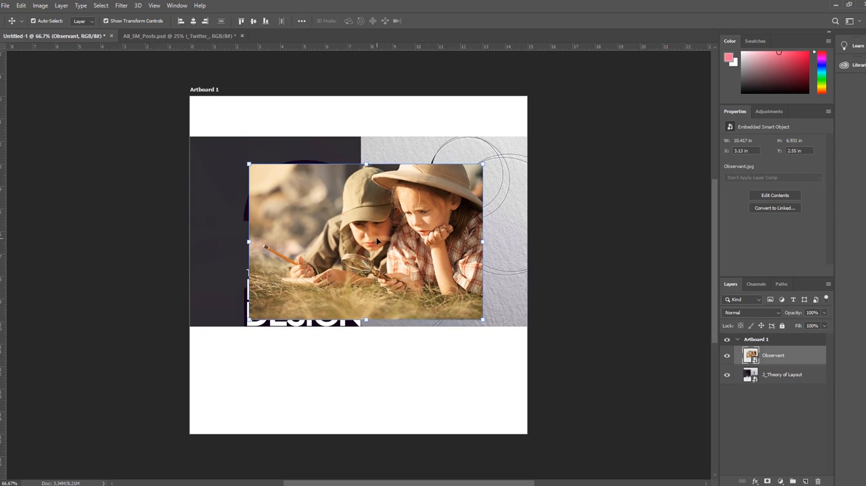
Step: Move the 2_Theory of Layout layer above the Observant layer and select the Observant layer
left_click(776, 382)
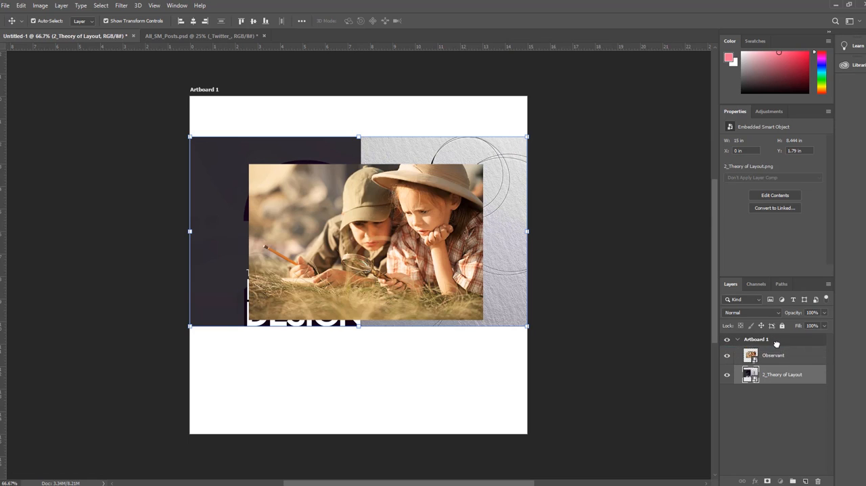
left_click_drag(776, 343, 778, 348)
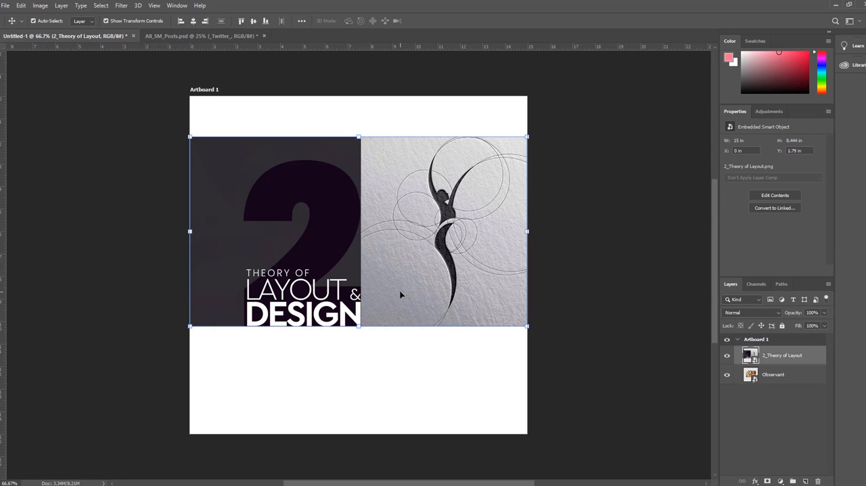
left_click(779, 383)
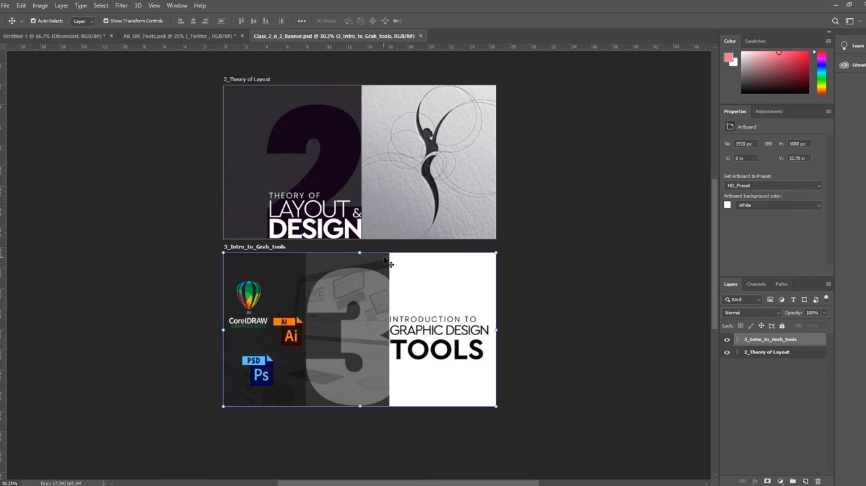
Step: Return to the Untitled-1 document, select its two image layers in turn, and hide and show 2_Theory of Layout
left_click(67, 37)
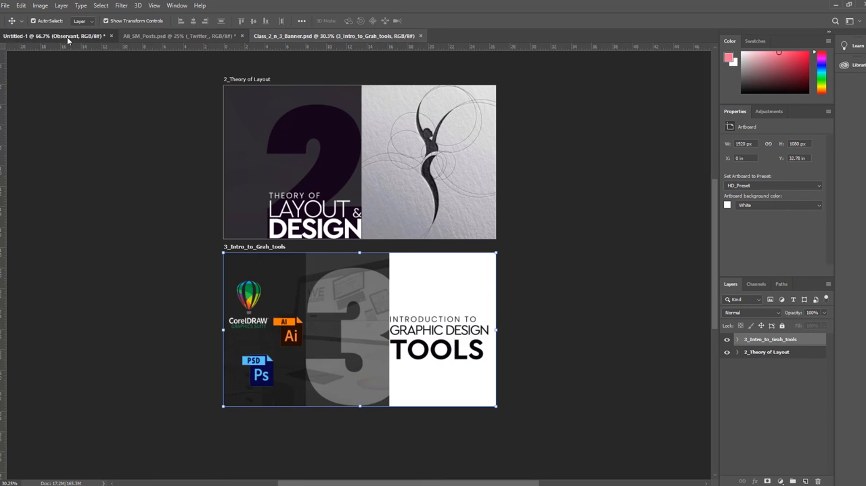
left_click(772, 357)
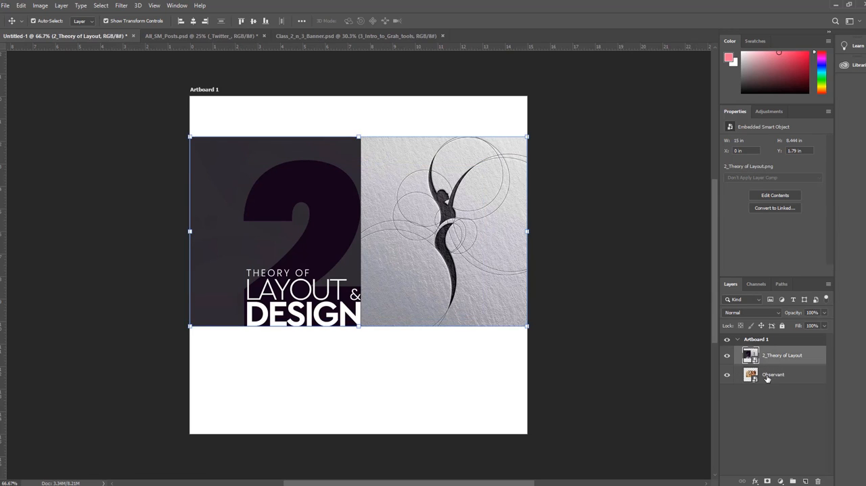
left_click(768, 376)
left_click(772, 357)
left_click(727, 356)
left_click(728, 355)
Step: Switch to Class_2_n_3_Banner.psd and repeatedly hide and show the 3_Intro_to_Grah_tools artboard
left_click(312, 37)
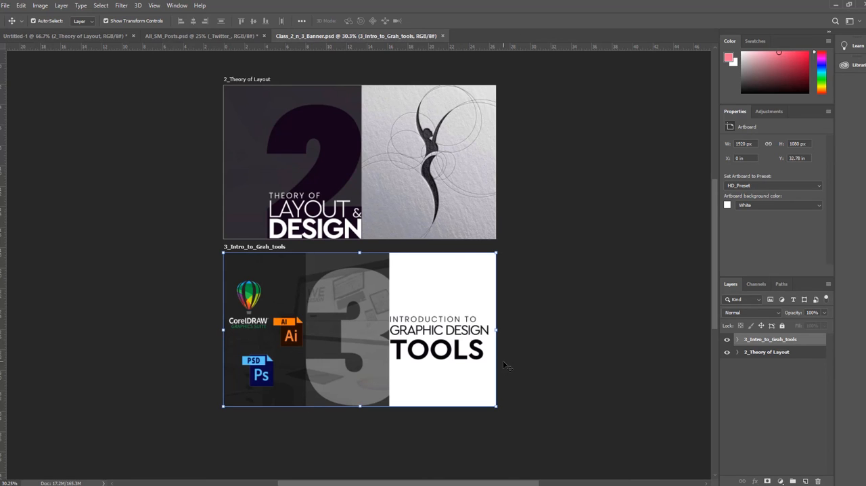
left_click(728, 340)
left_click(728, 340)
left_click(728, 341)
left_click(727, 340)
left_click(728, 340)
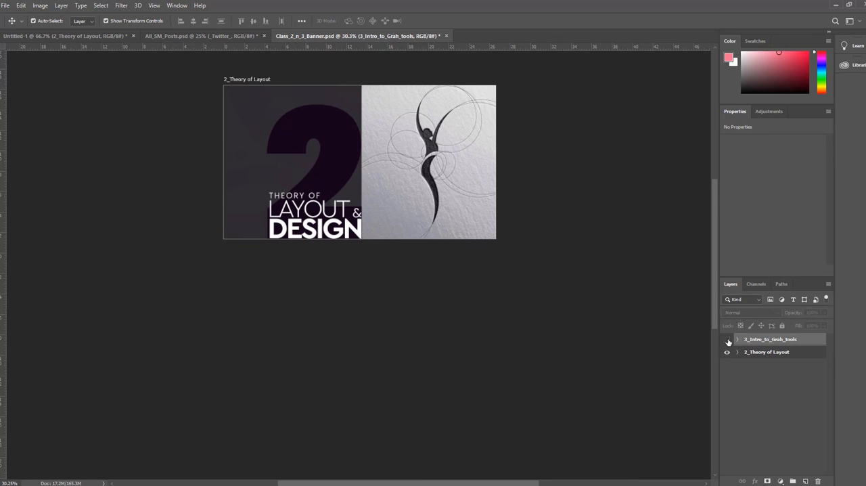
left_click(728, 339)
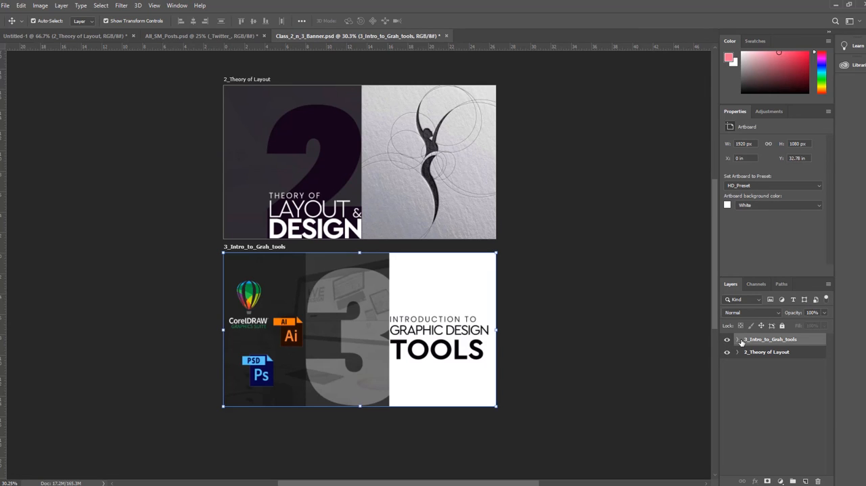
left_click(728, 340)
left_click(727, 340)
Step: Expand the 3_Intro_to_Grah_tools artboard and repeatedly hide and show its Icon group
left_click(737, 340)
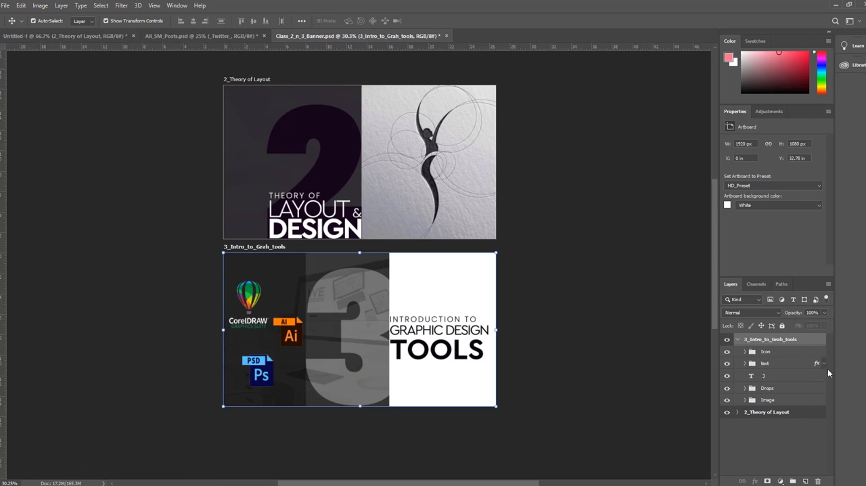
left_click(727, 352)
left_click(728, 352)
left_click(728, 352)
left_click(727, 352)
Step: Expand the Icon group and select the PSD_Icon and Adobe_Illustrator_icon layers in turn
left_click(743, 352)
left_click(744, 352)
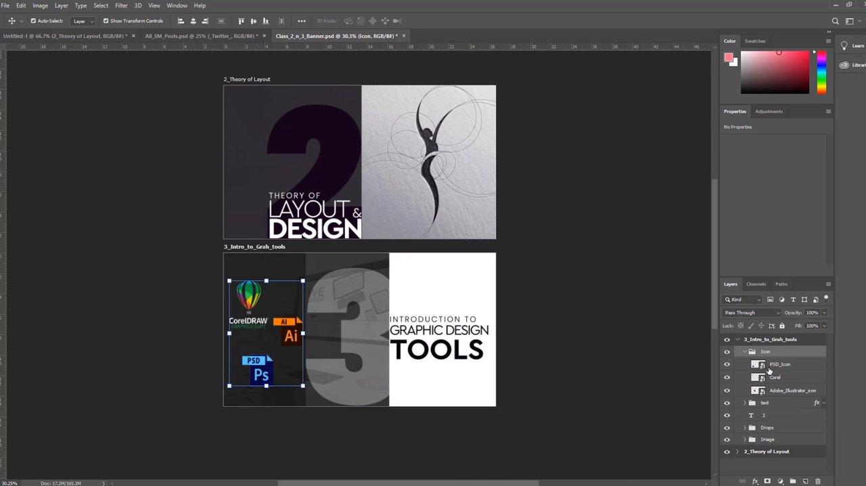
left_click(771, 367)
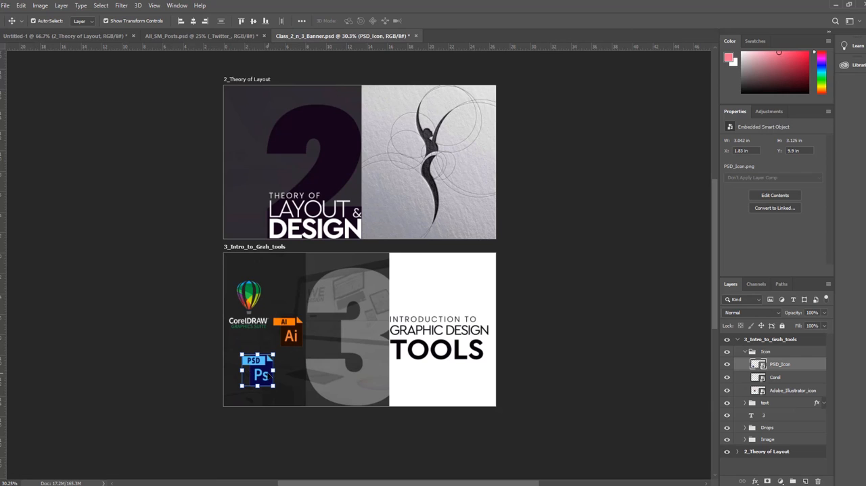
left_click(302, 334)
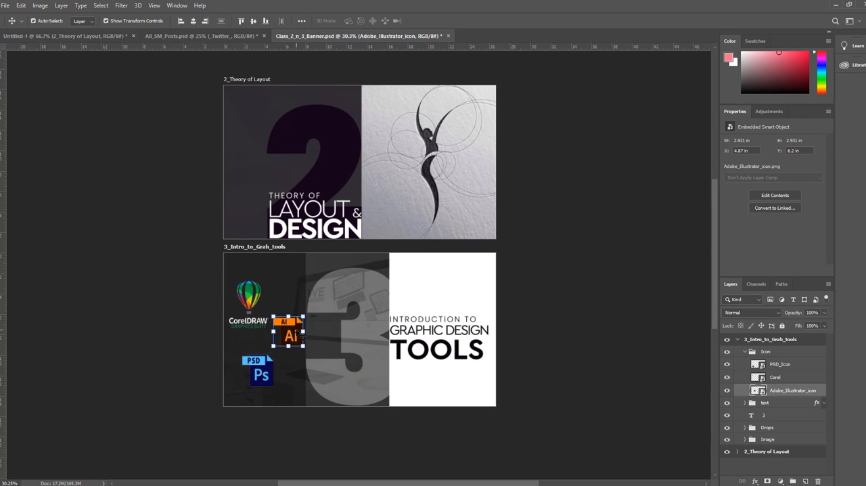